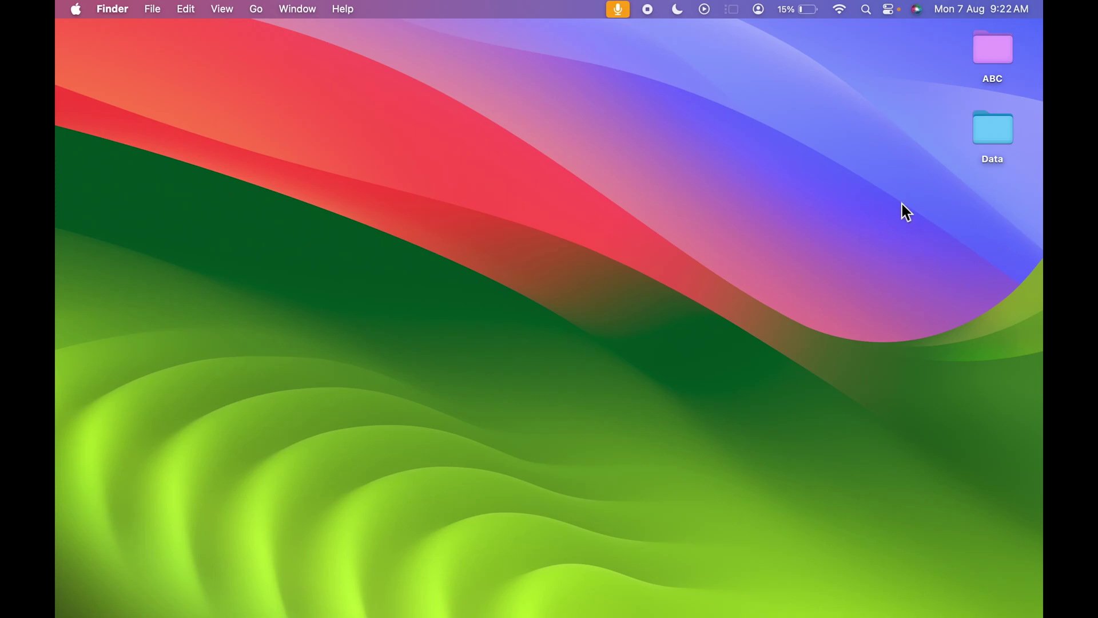
- Quick-look the Data and ABC desktop folders, then deselect them
left_click(995, 129)
key("space")
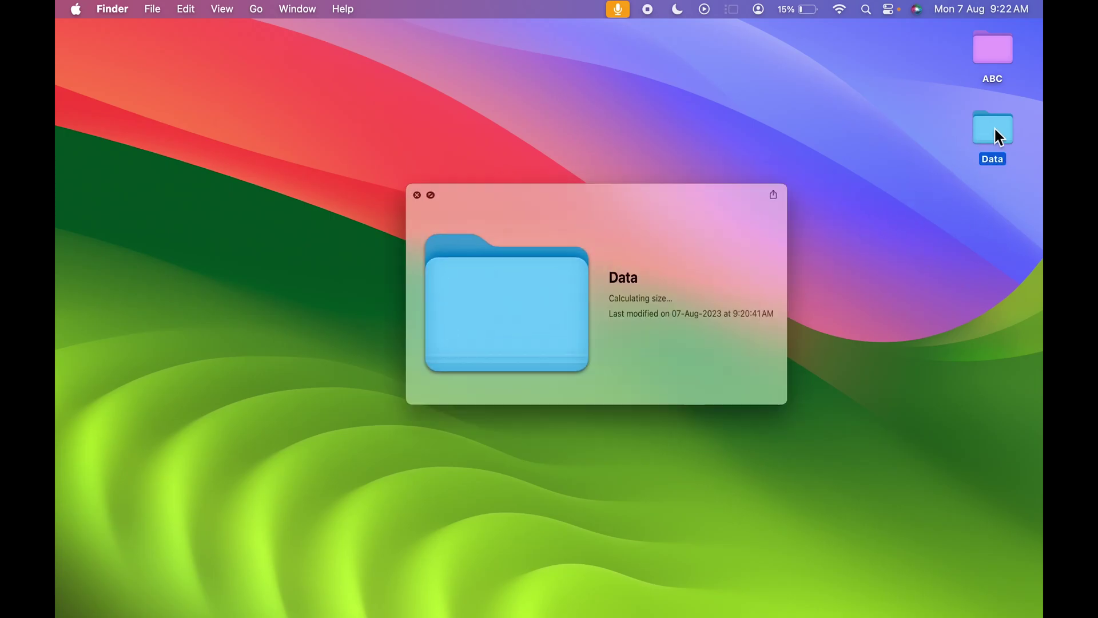
key("space")
left_click(994, 48)
key("space")
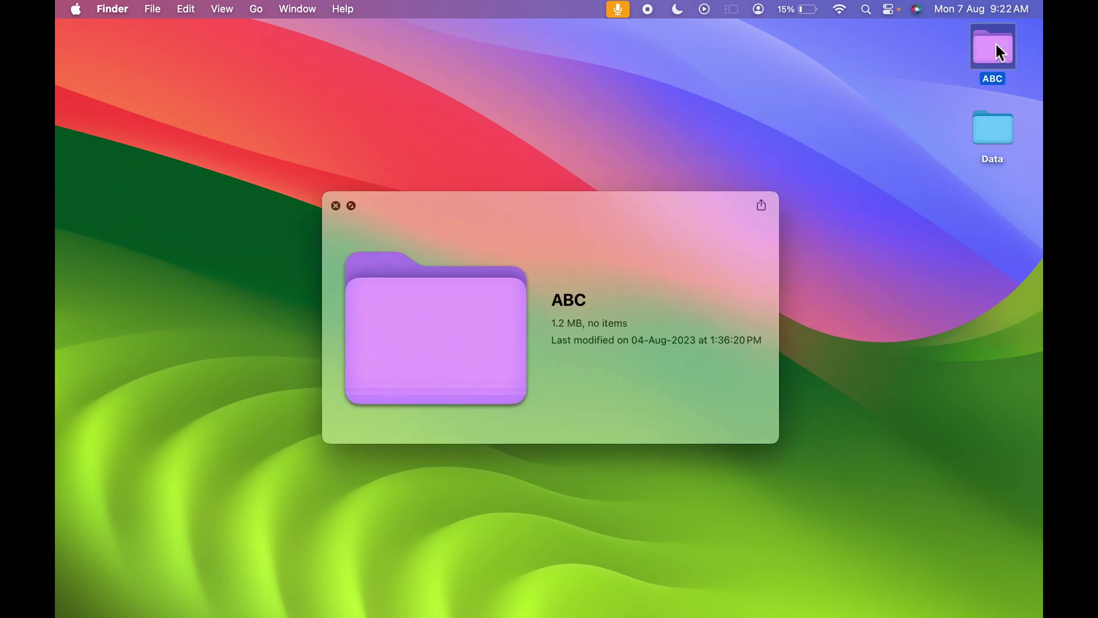
key("space")
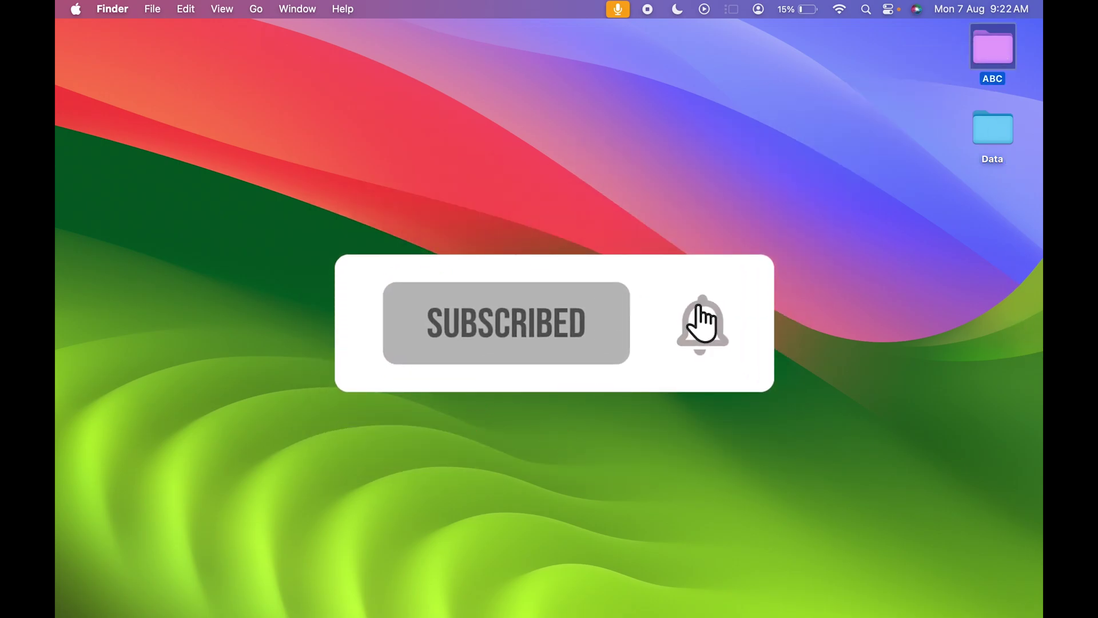
left_click(977, 241)
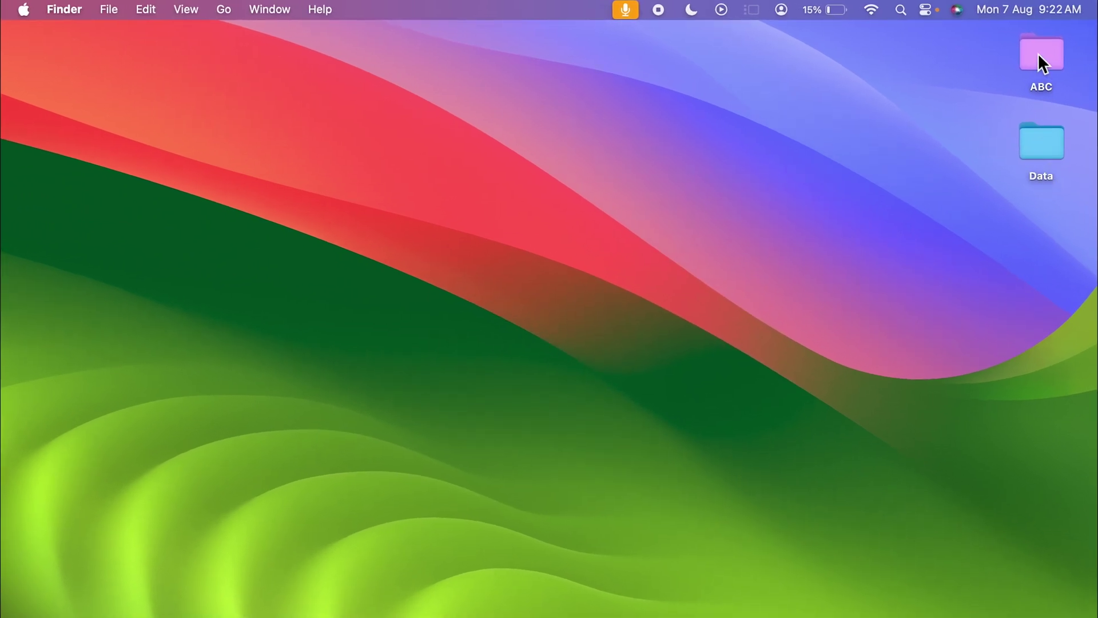
left_click(1040, 151)
left_click(1039, 55)
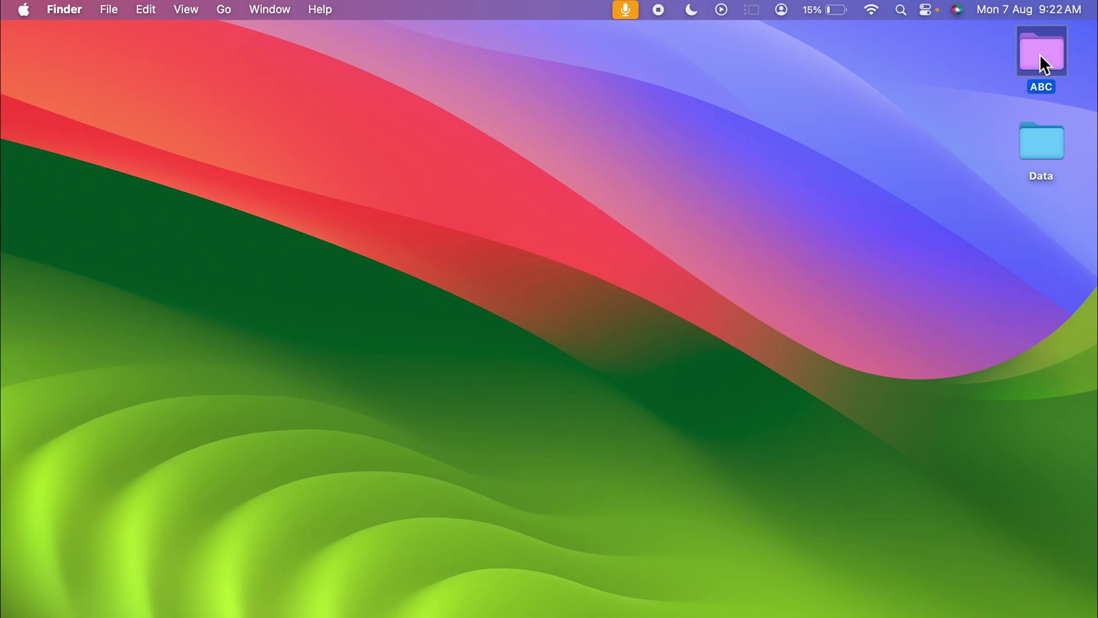
left_click(931, 303)
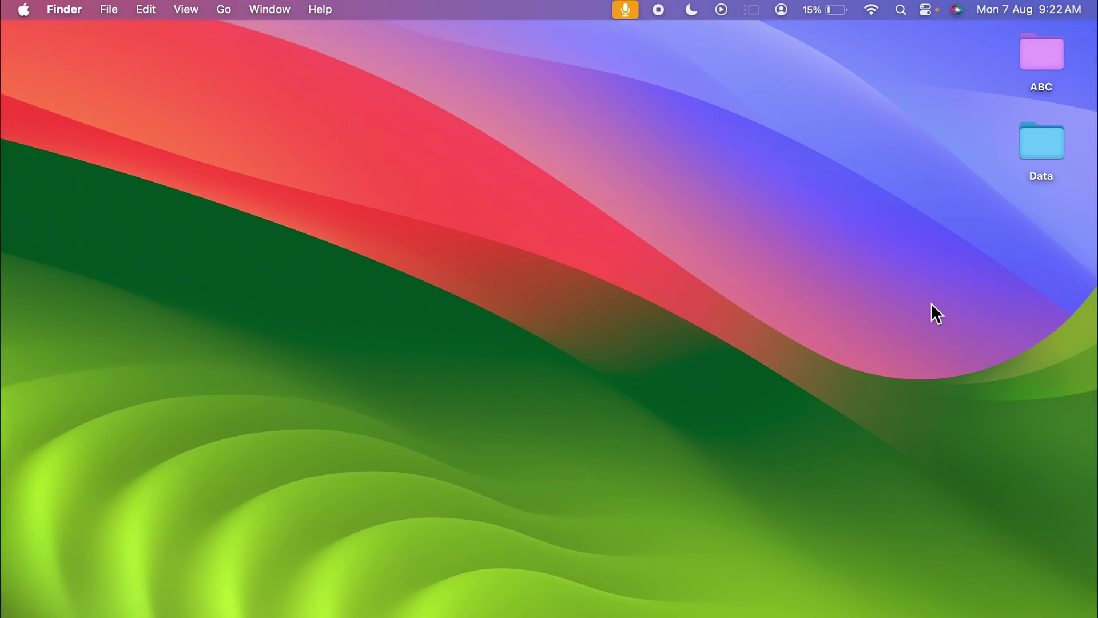
- Create a new desktop folder named 'AAA' and select it
key("super+shift+n")
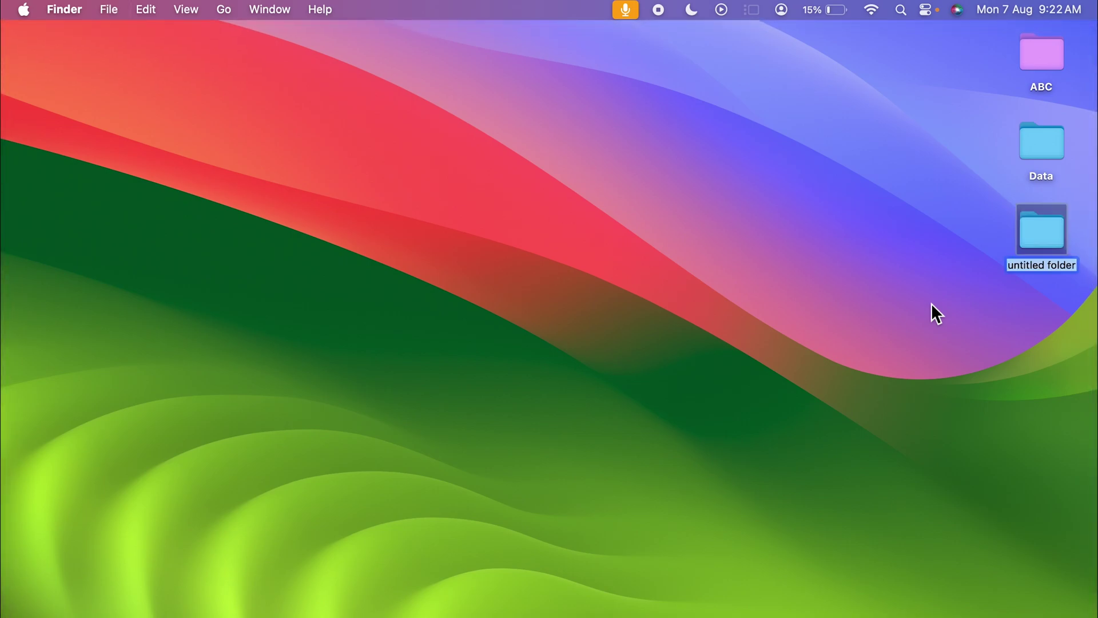
type("AAA")
key("Return")
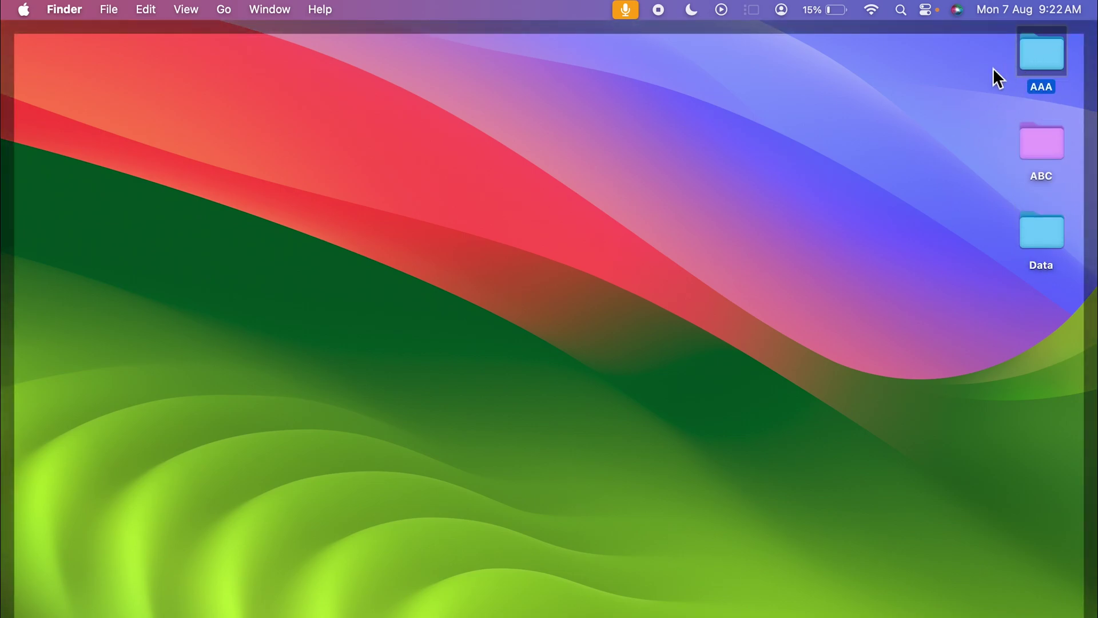
left_click(943, 85)
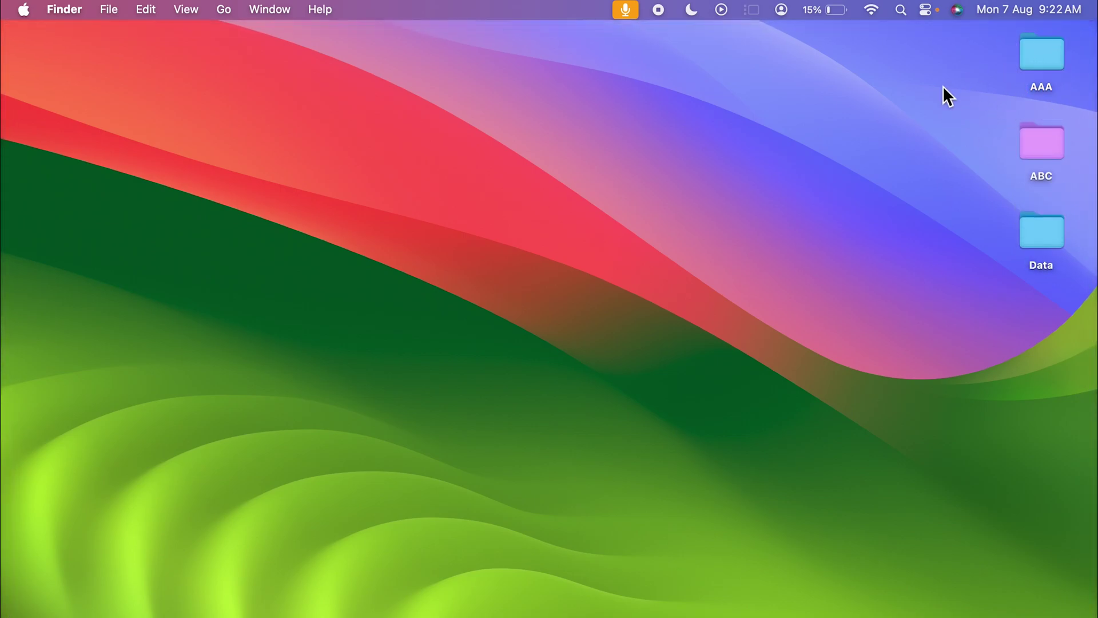
left_click(1038, 54)
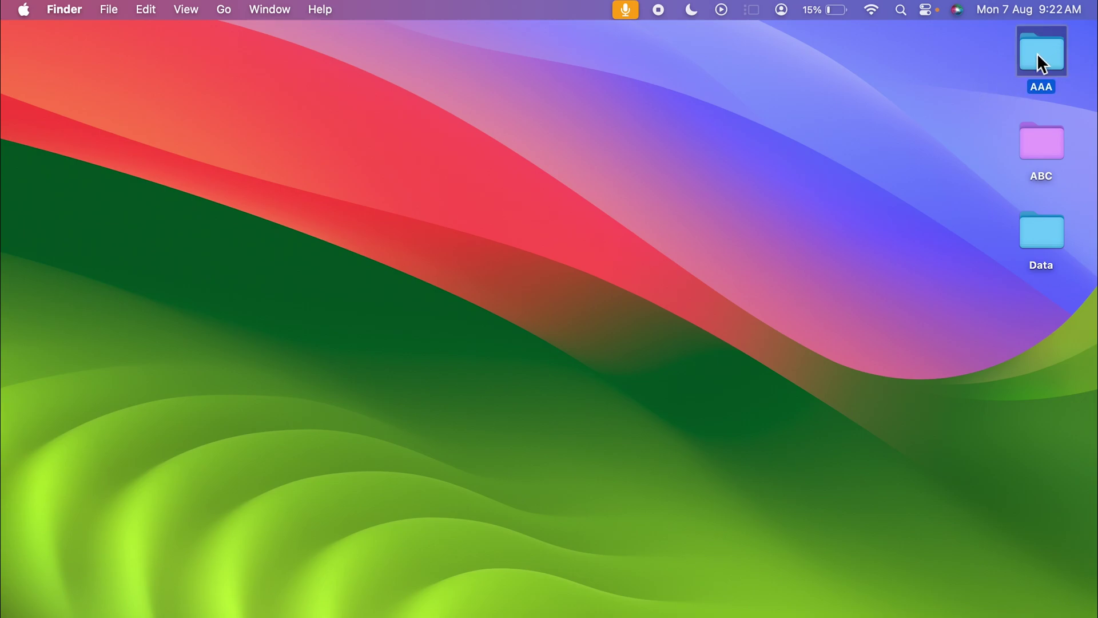
- Open AAA's Get Info window, move it to the screen centre, and copy its blue icon
right_click(1040, 63)
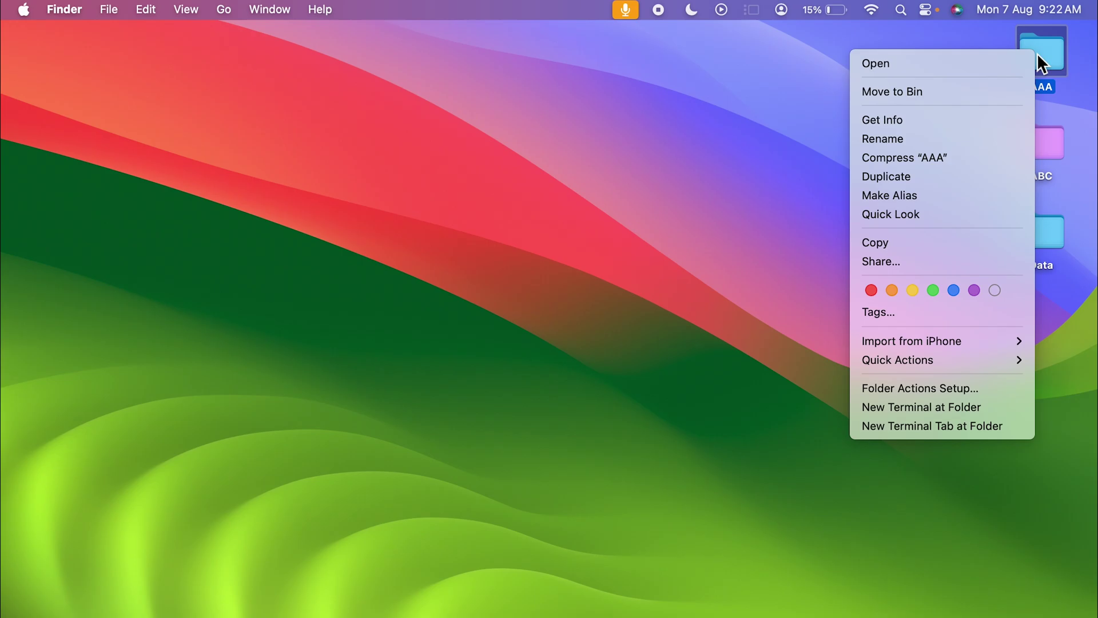
left_click(947, 119)
left_click_drag(170, 41, 567, 77)
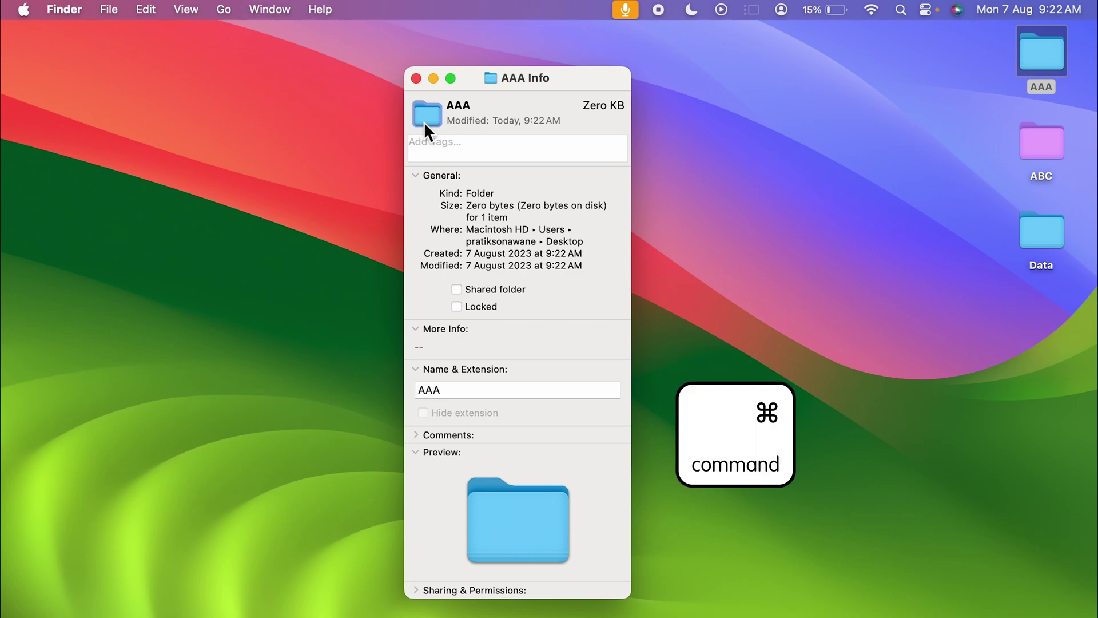
key("super+c")
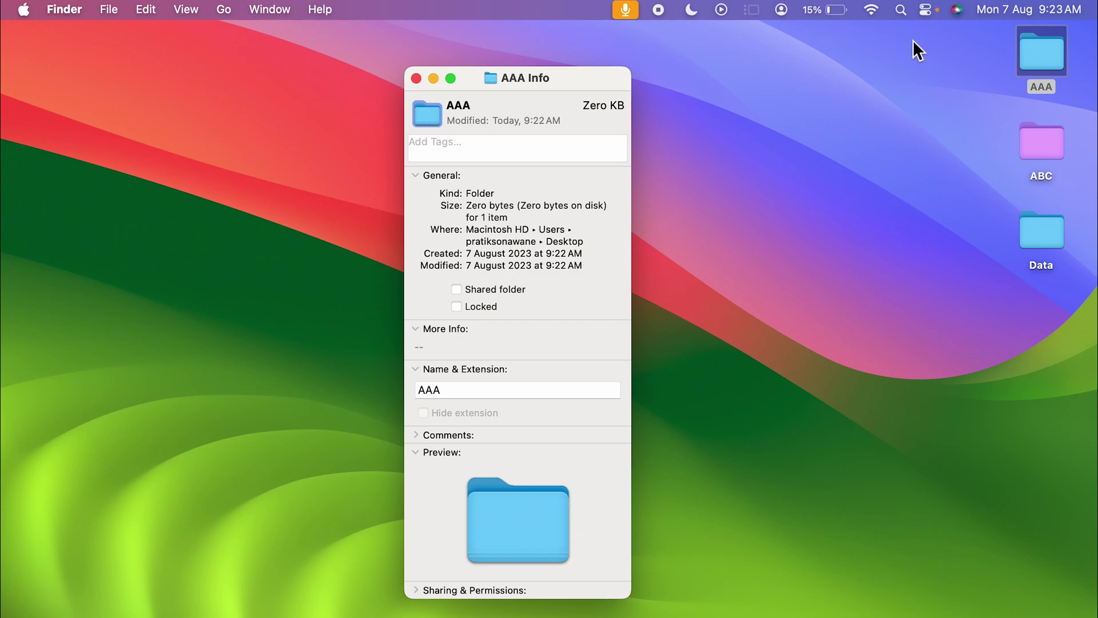
- Launch Preview by searching 'Preview' in Spotlight
left_click(901, 10)
key("BackSpace")
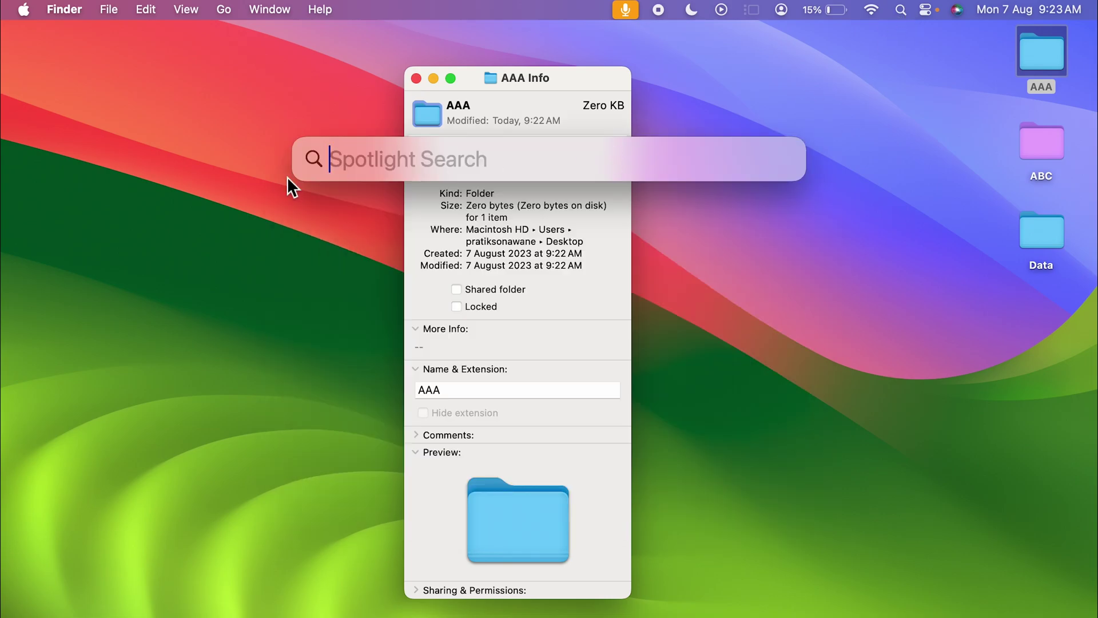
left_click(900, 11)
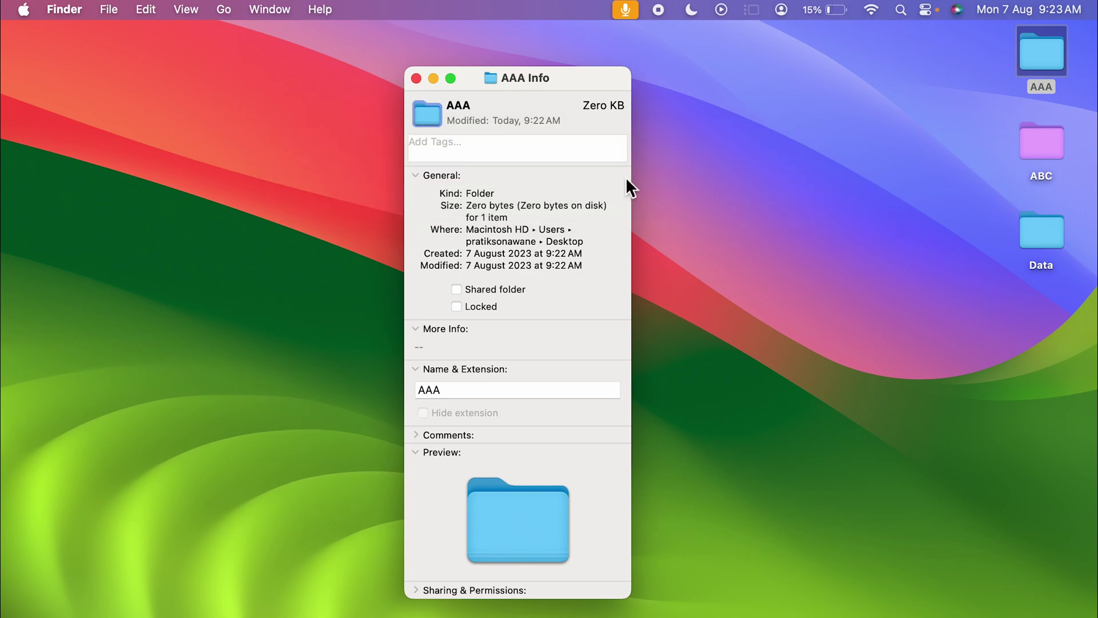
key("super+space")
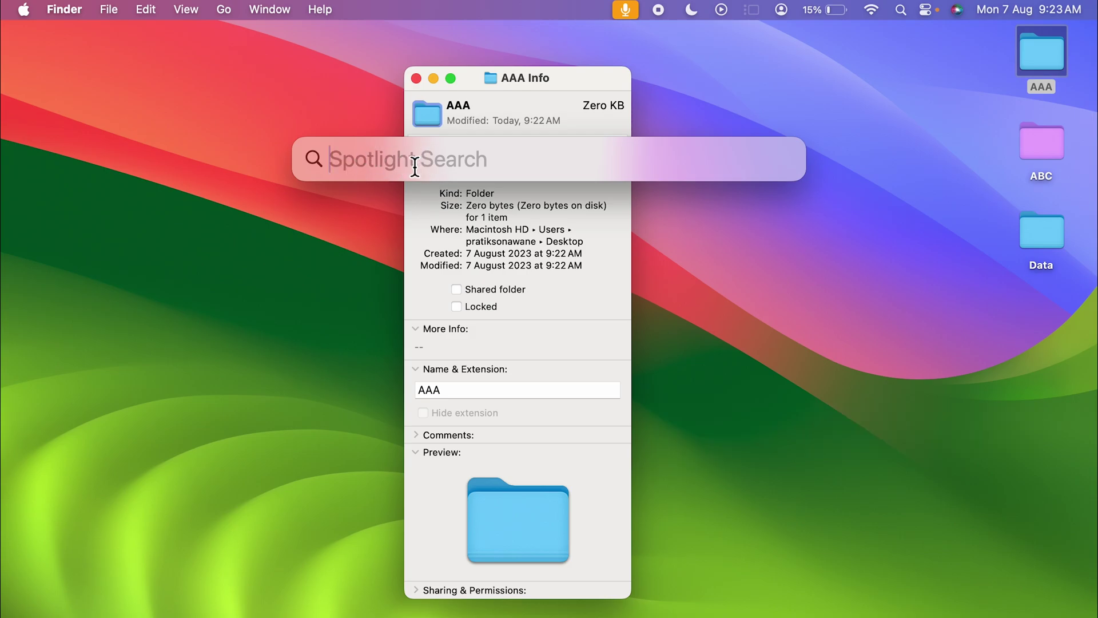
type("Preview")
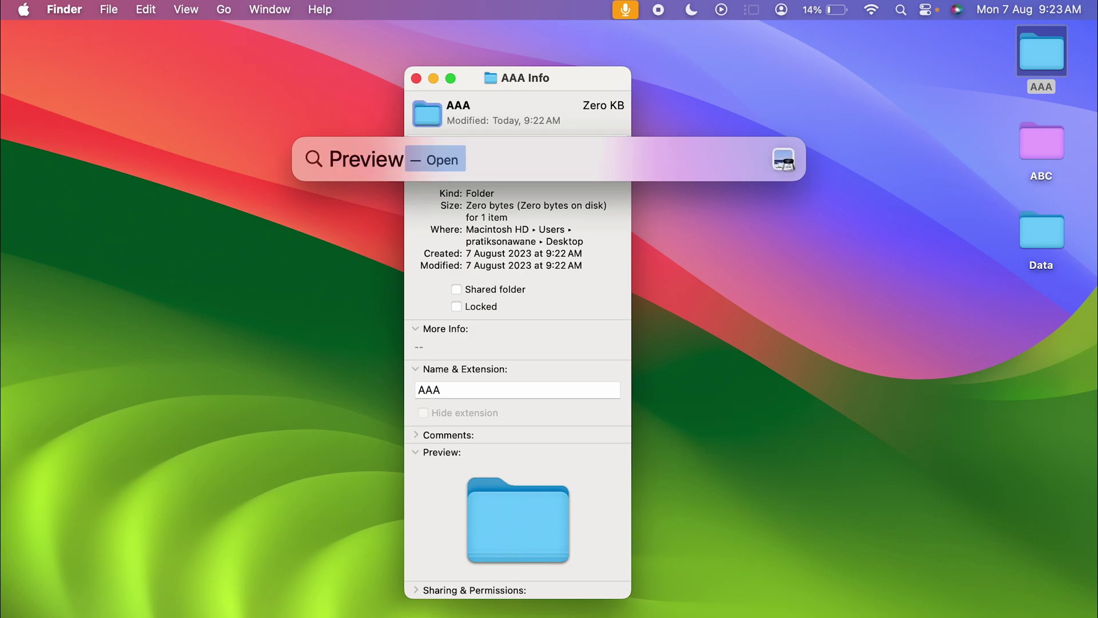
left_click(362, 199)
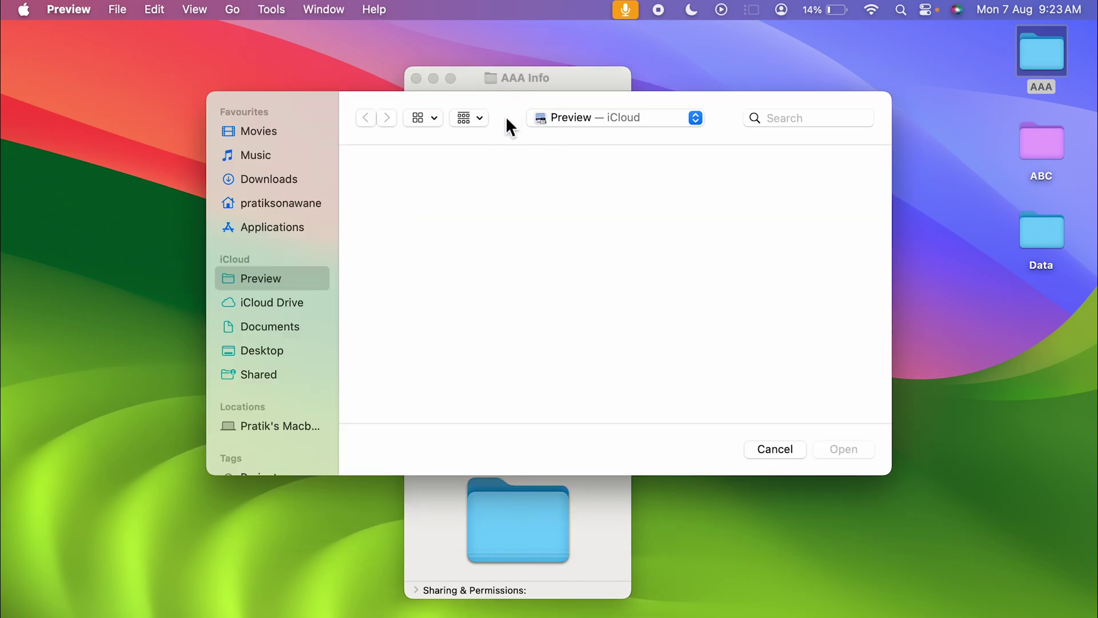
- Create a new Untitled Preview image from the copied blue folder icon and show the Tools menu
left_click(118, 10)
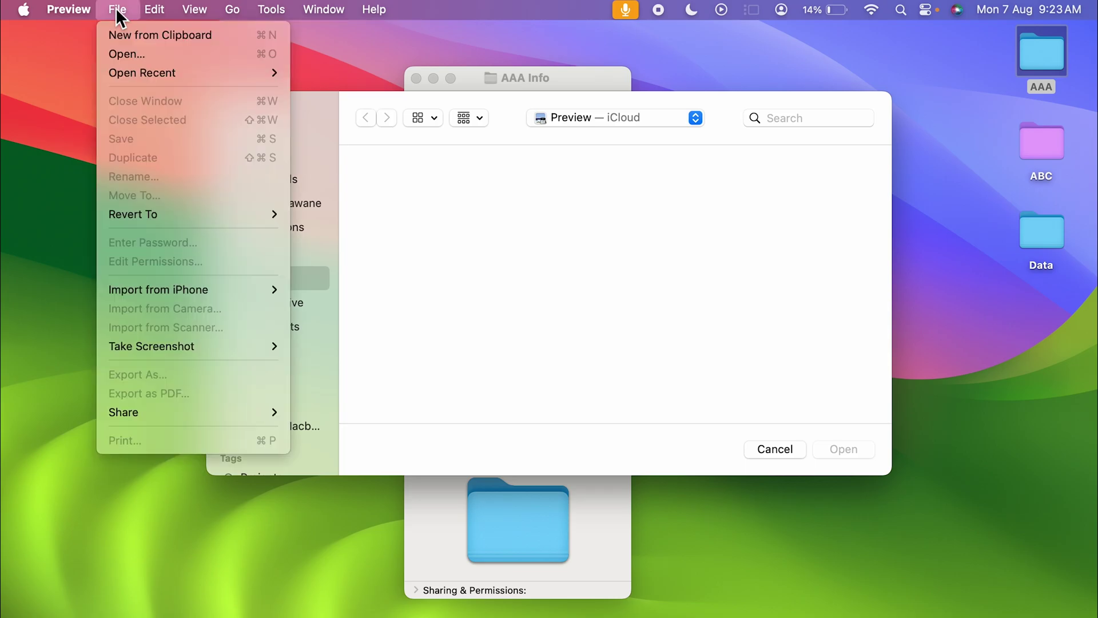
left_click(221, 35)
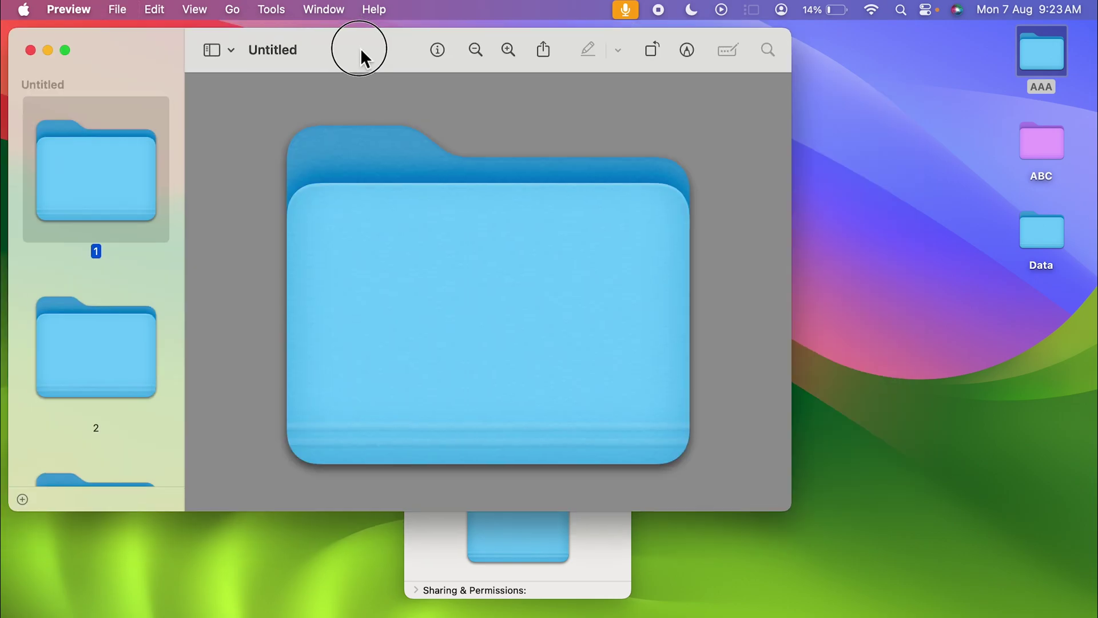
left_click_drag(360, 48, 519, 108)
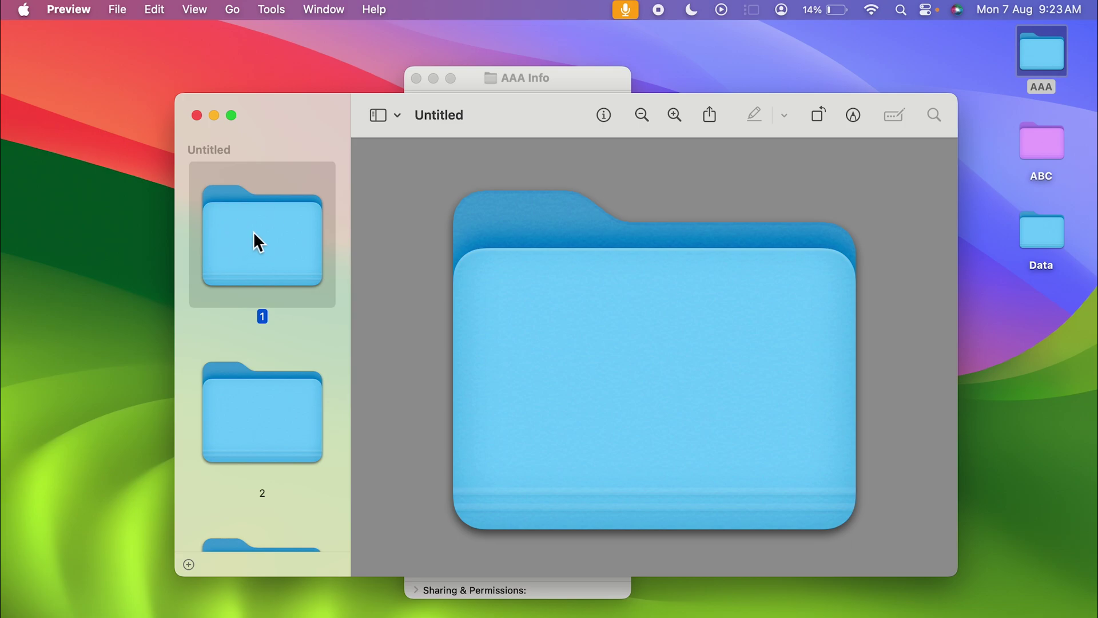
left_click(273, 11)
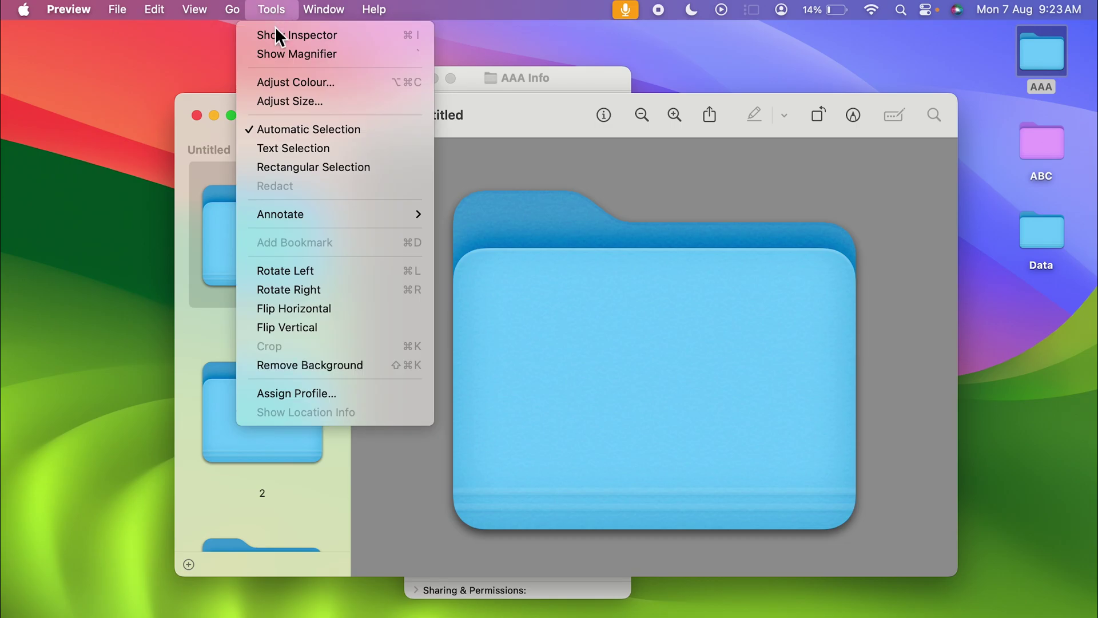
- Open Adjust Colour and experiment with the folder image's saturation, from desaturated to vivid cyan
left_click(335, 81)
mouse_move(369, 125)
left_mouse_down()
mouse_move(400, 123)
mouse_move(373, 109)
left_mouse_up()
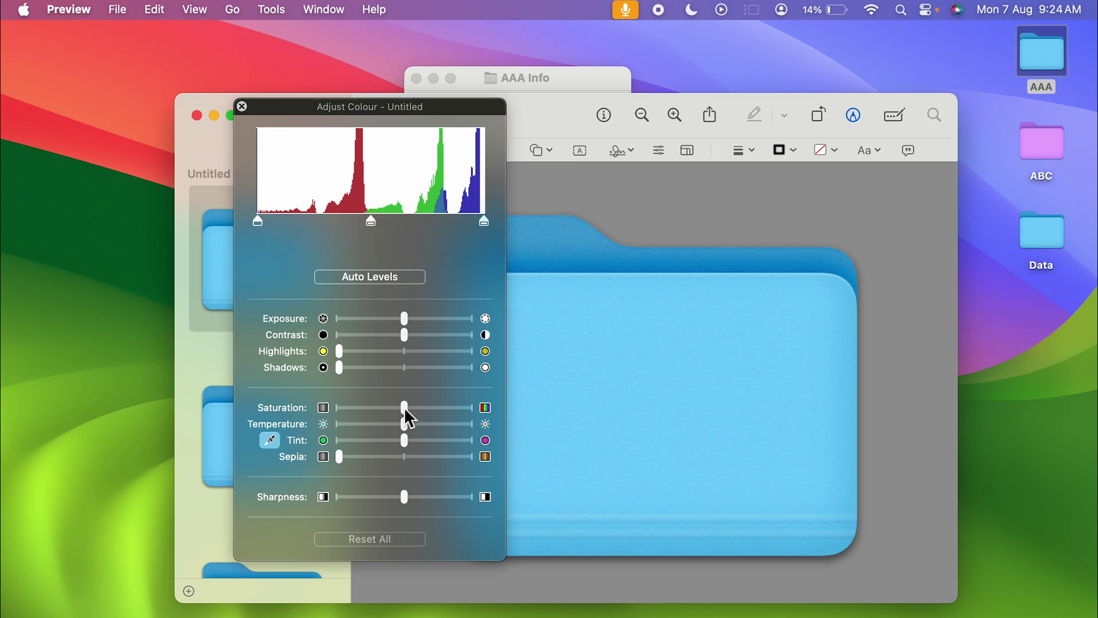
mouse_move(404, 409)
left_mouse_down()
mouse_move(431, 409)
mouse_move(342, 411)
mouse_move(436, 412)
mouse_move(373, 413)
mouse_move(404, 411)
left_mouse_up()
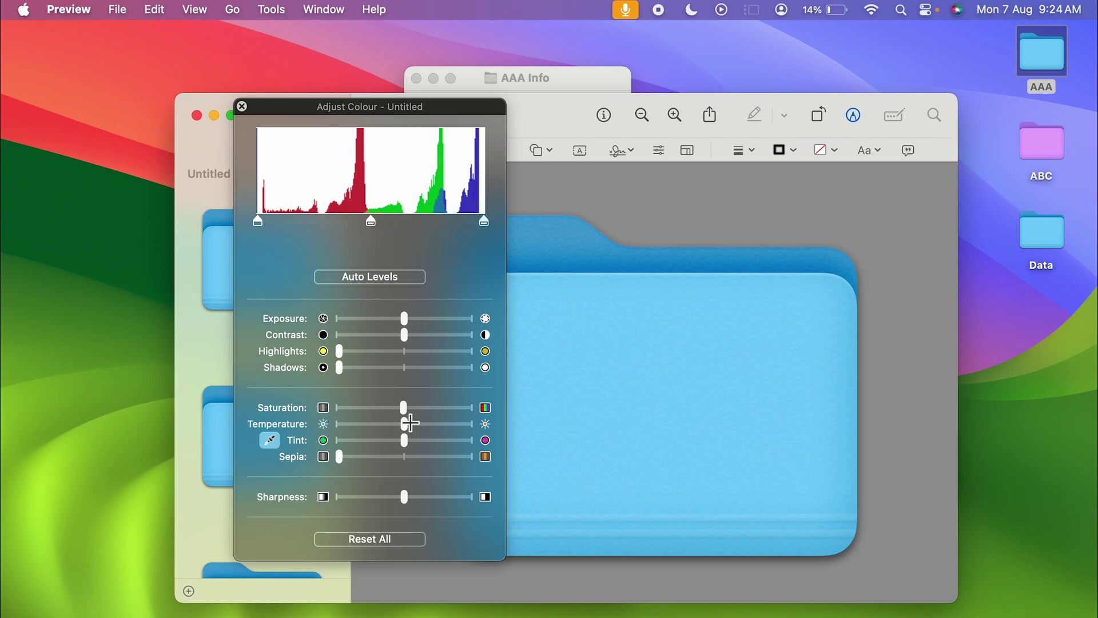
left_click_drag(411, 415, 361, 417)
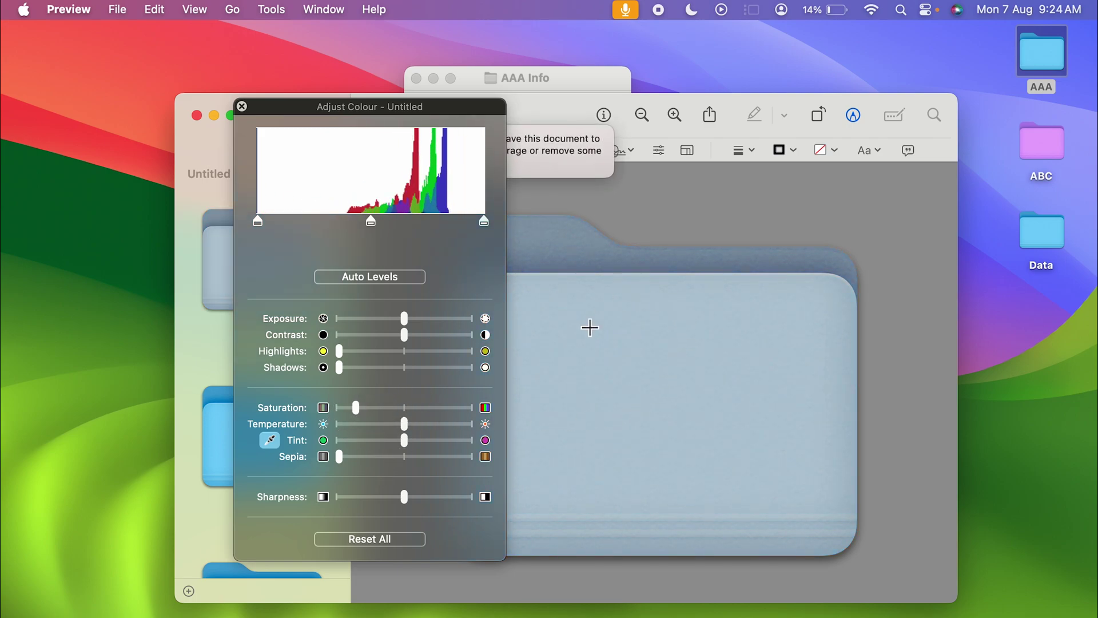
left_click_drag(358, 409, 491, 420)
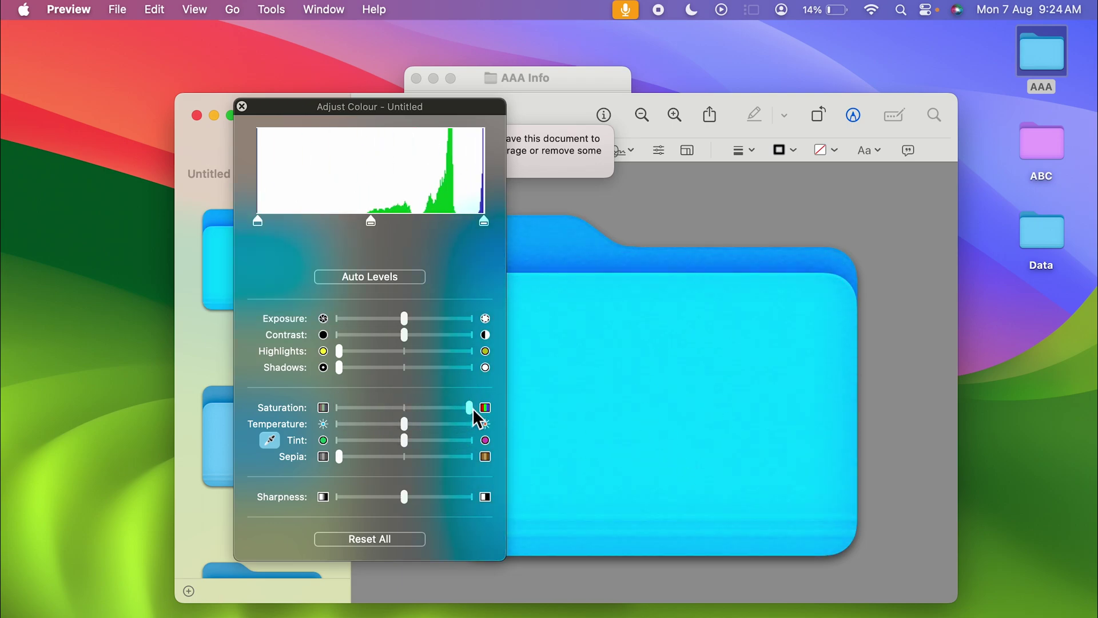
left_click_drag(473, 417, 407, 426)
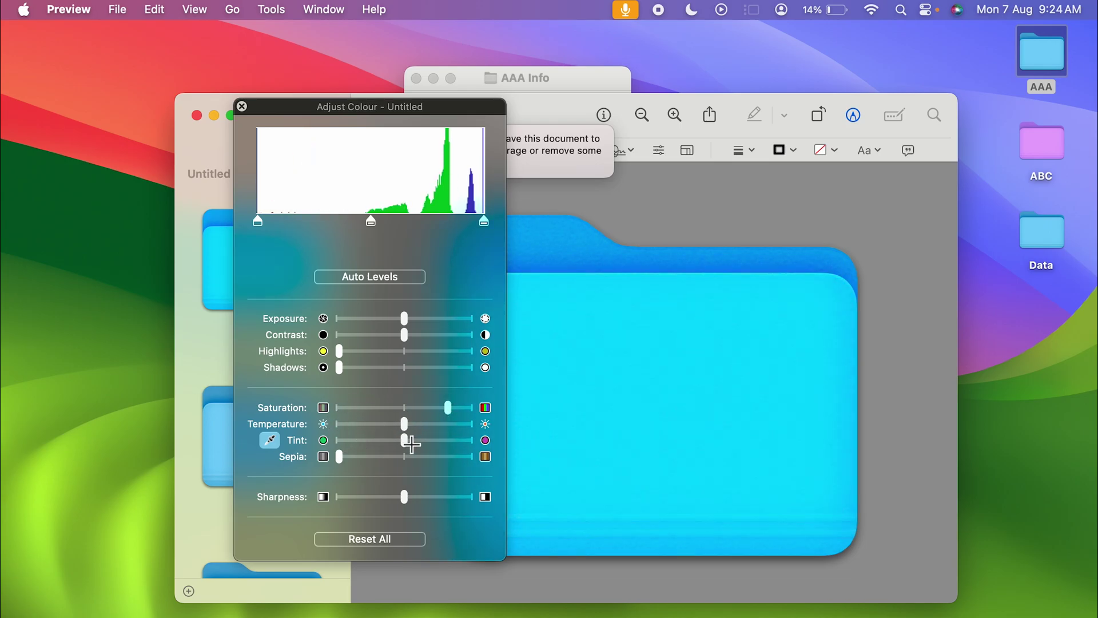
- Set tint to maximum and push sepia fully for a beige folder tone
left_click_drag(405, 441, 476, 445)
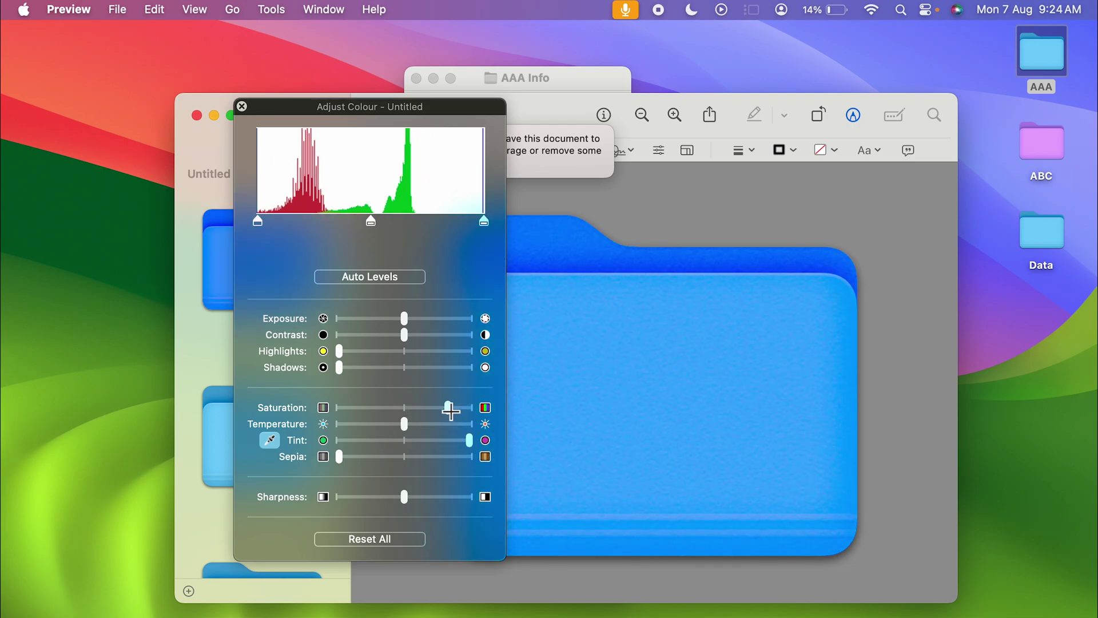
left_click_drag(449, 406, 405, 411)
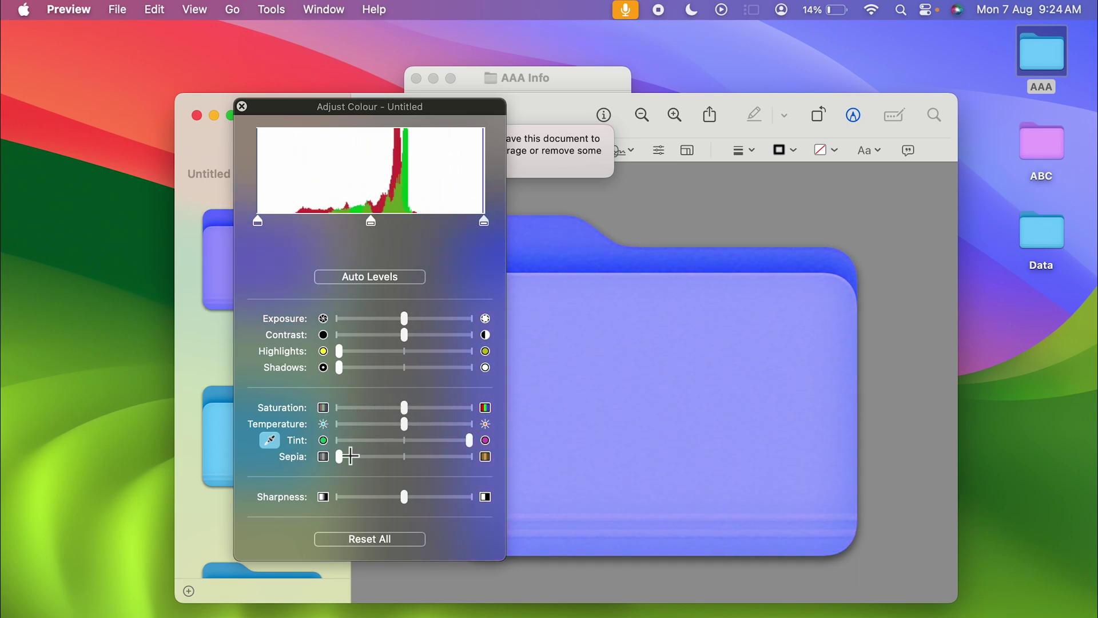
mouse_move(343, 462)
left_mouse_down()
mouse_move(434, 461)
mouse_move(338, 461)
left_mouse_up()
left_click(469, 440)
mouse_move(473, 451)
left_mouse_down()
mouse_move(444, 449)
mouse_move(490, 454)
left_mouse_up()
left_click_drag(340, 457, 677, 375)
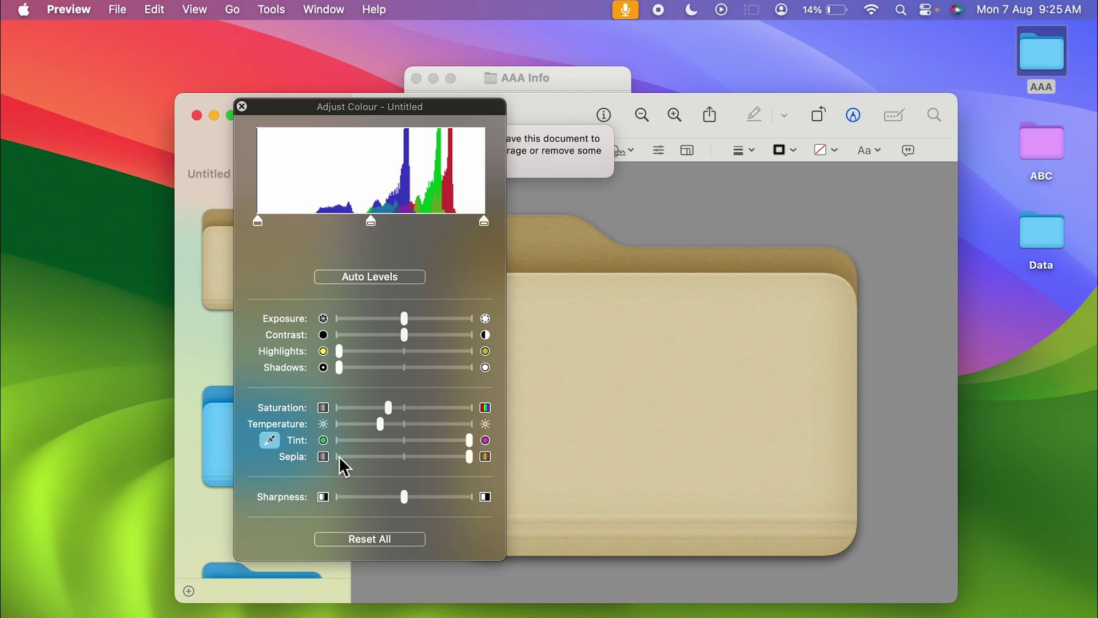
- Close the Adjust Colour panel and copy the beige folder image from thumbnail 1
left_click(242, 107)
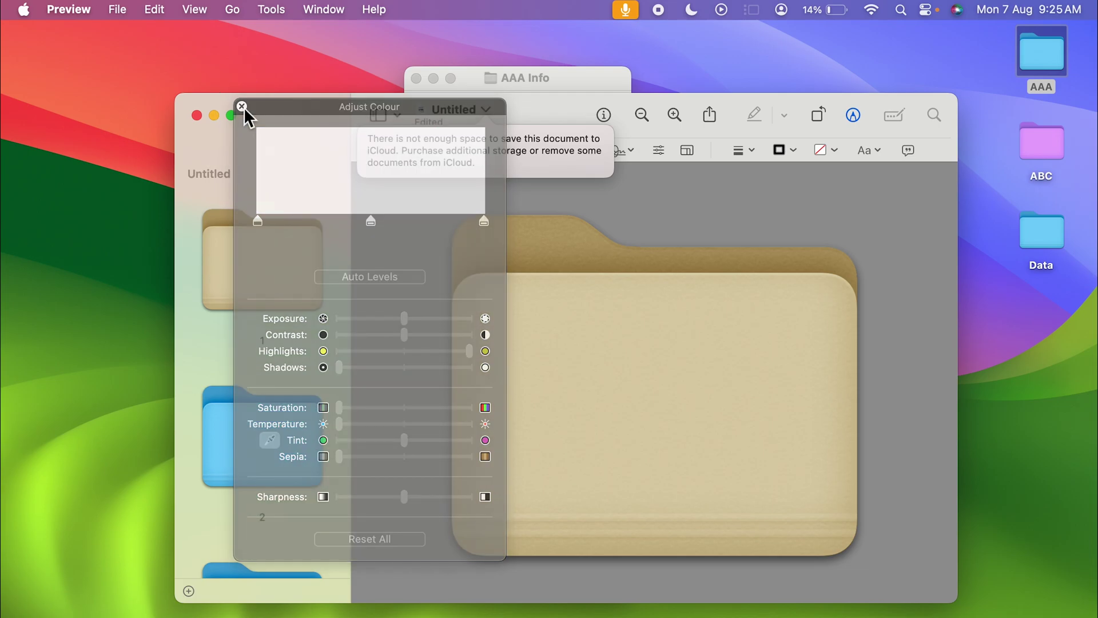
left_click(250, 261)
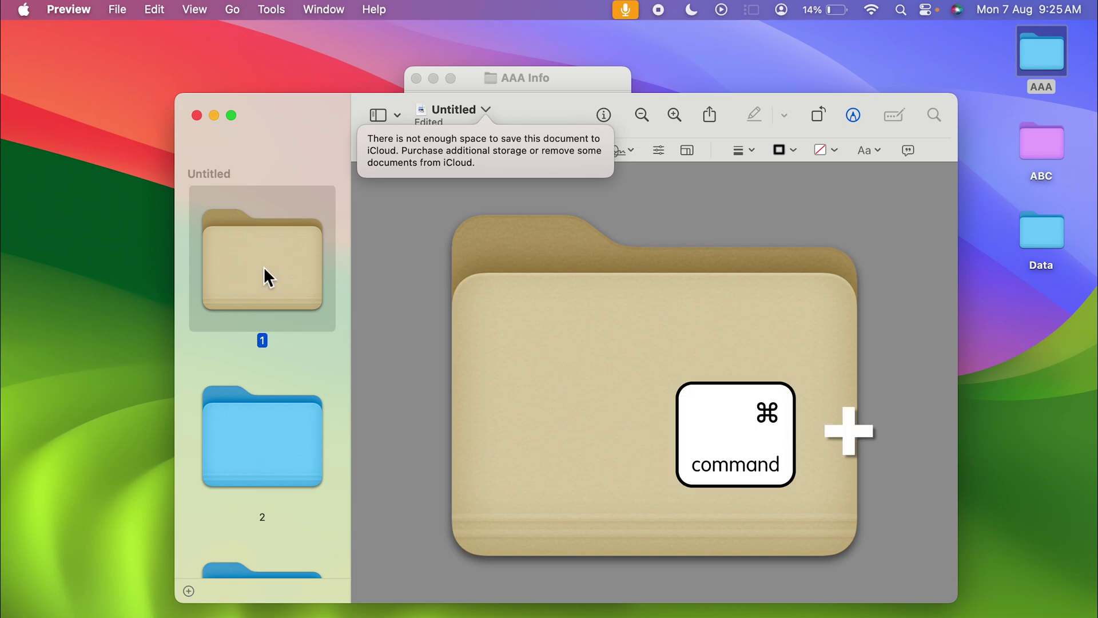
key("super+c")
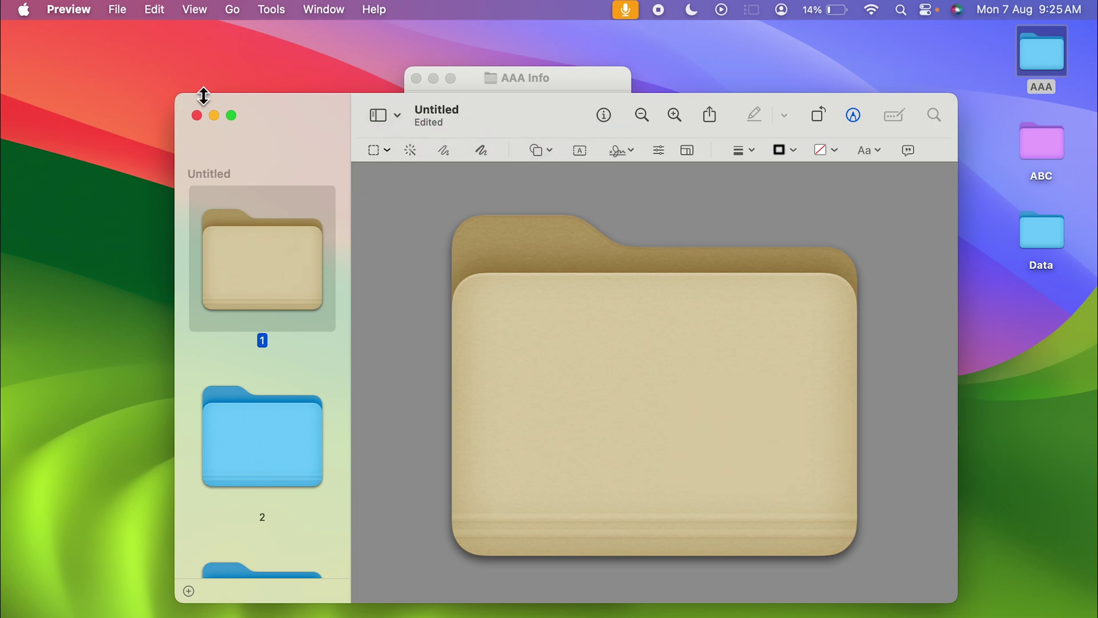
- Close the Untitled document without saving, bringing AAA's Info window forward
left_click(197, 115)
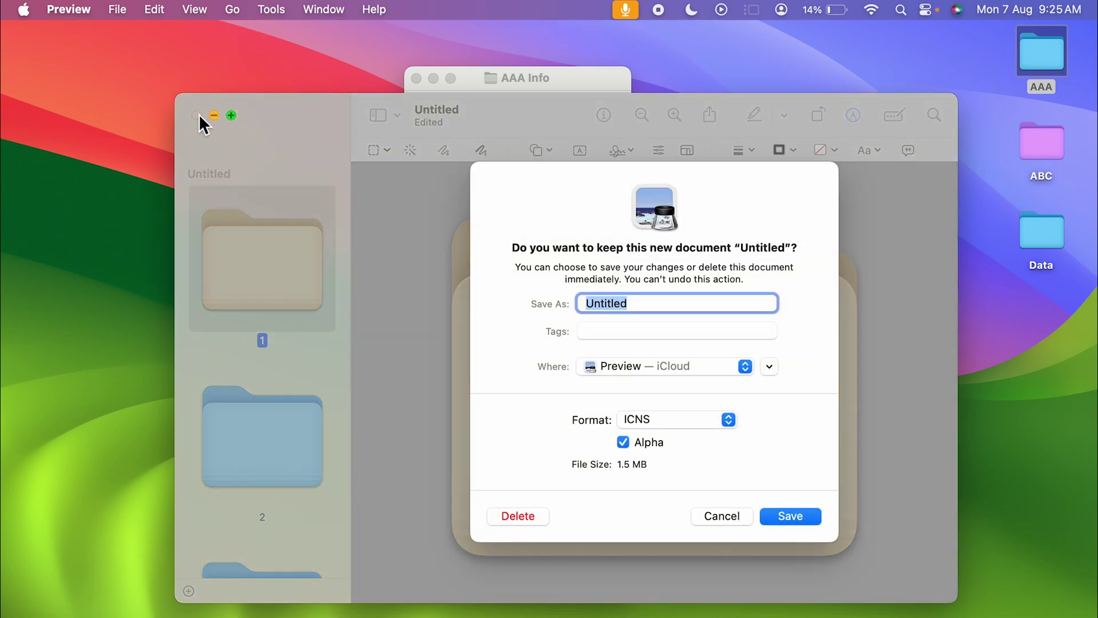
left_click(518, 516)
left_click(571, 73)
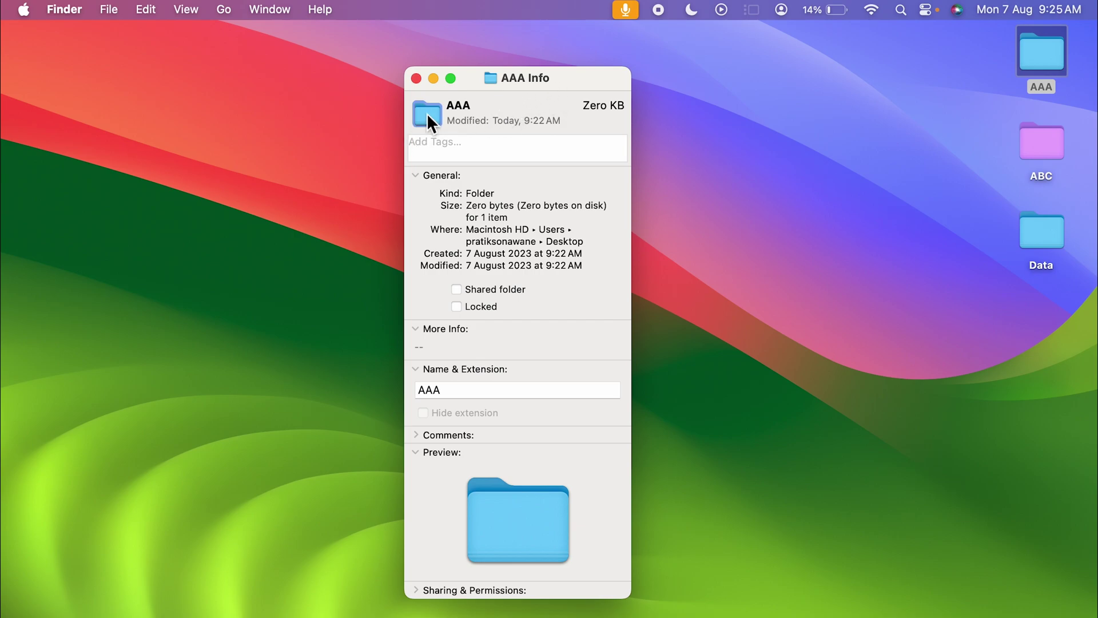
- Paste the beige image as AAA's icon and close the Info window
key("super+v")
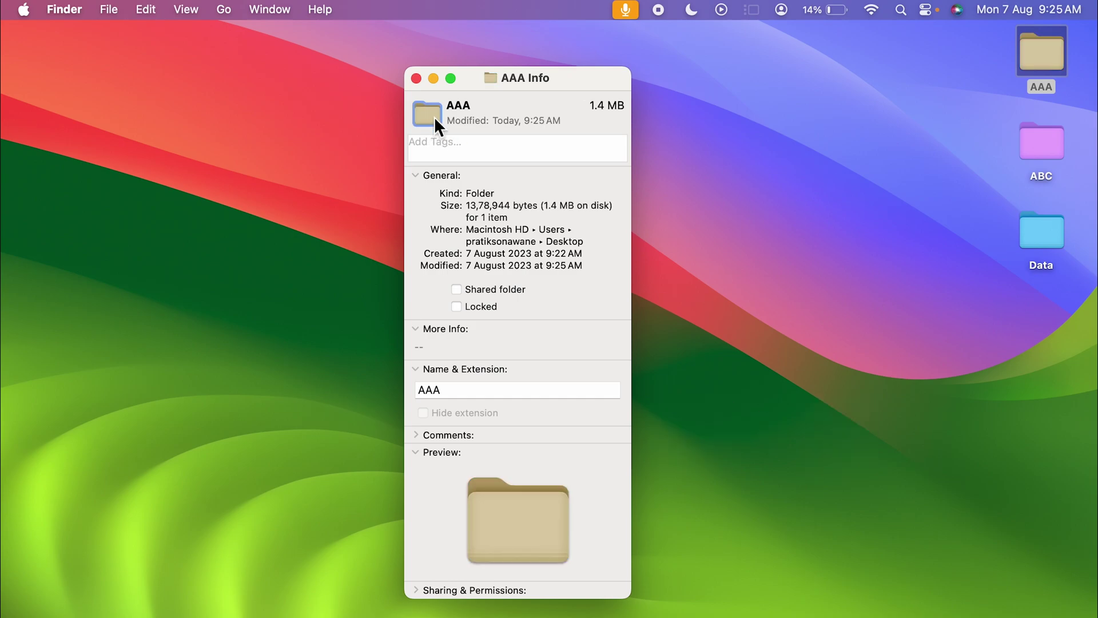
left_click(417, 78)
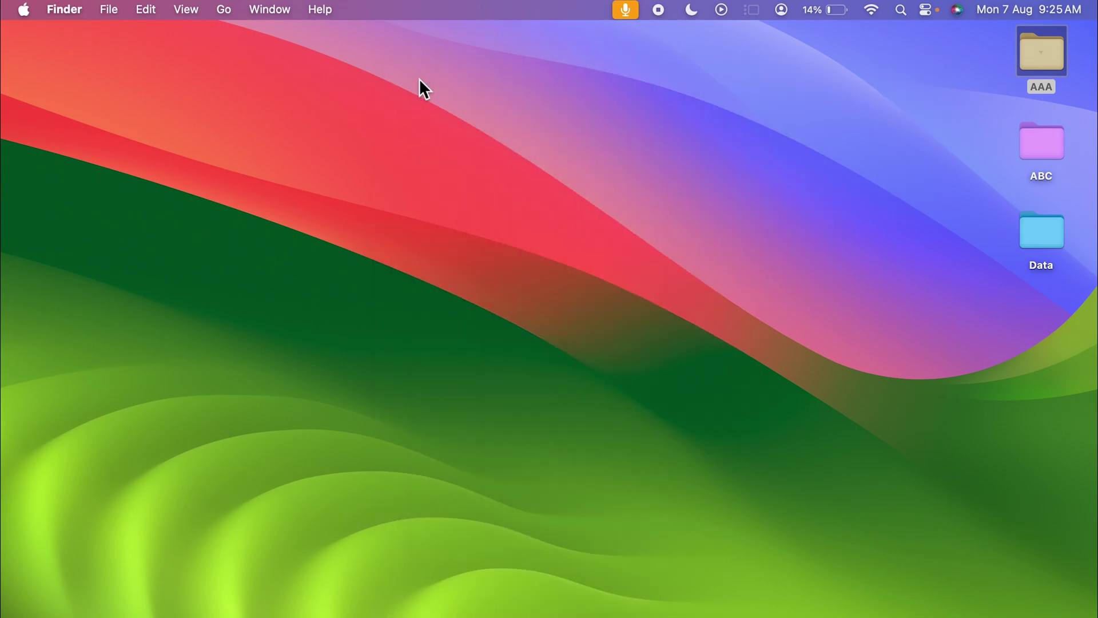
left_click(1039, 50)
left_click(1046, 235)
key("space")
key("space")
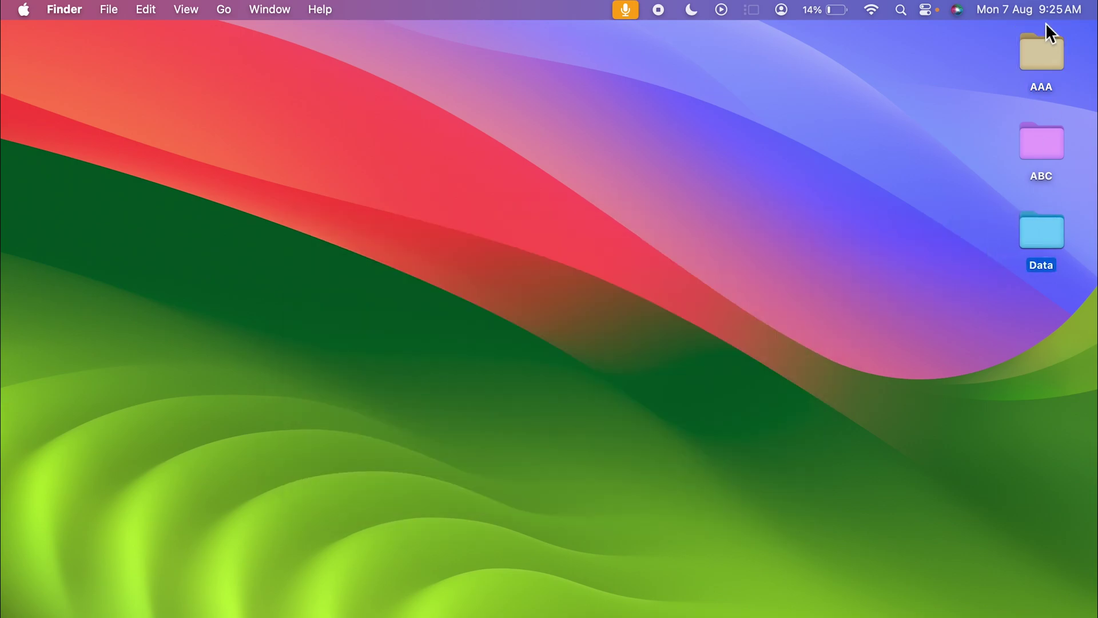
left_click(1037, 68)
key("space")
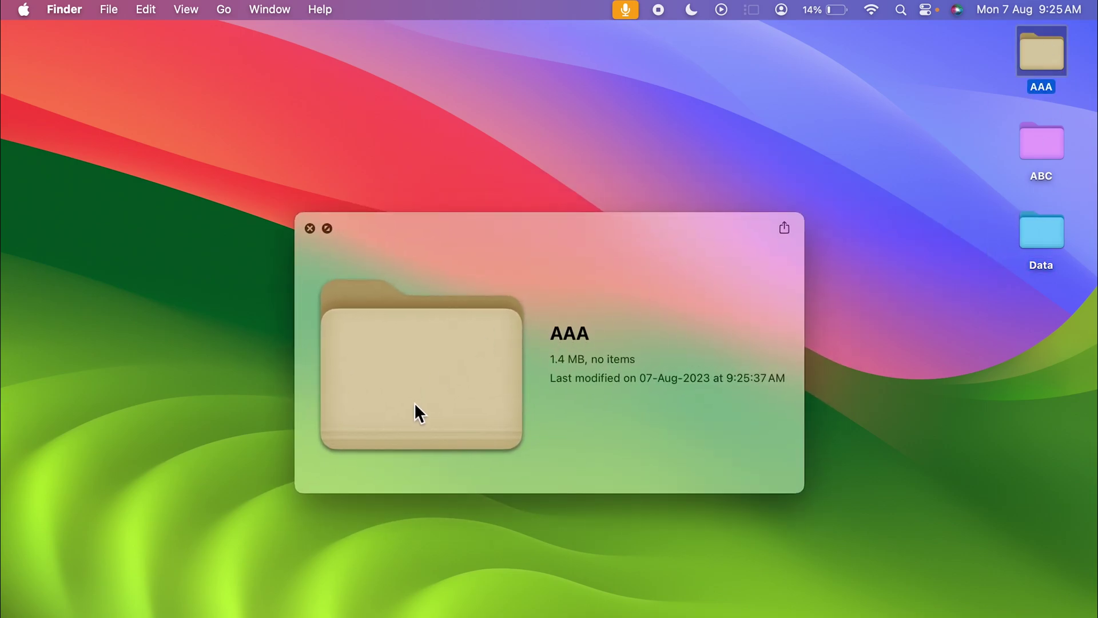
key("space")
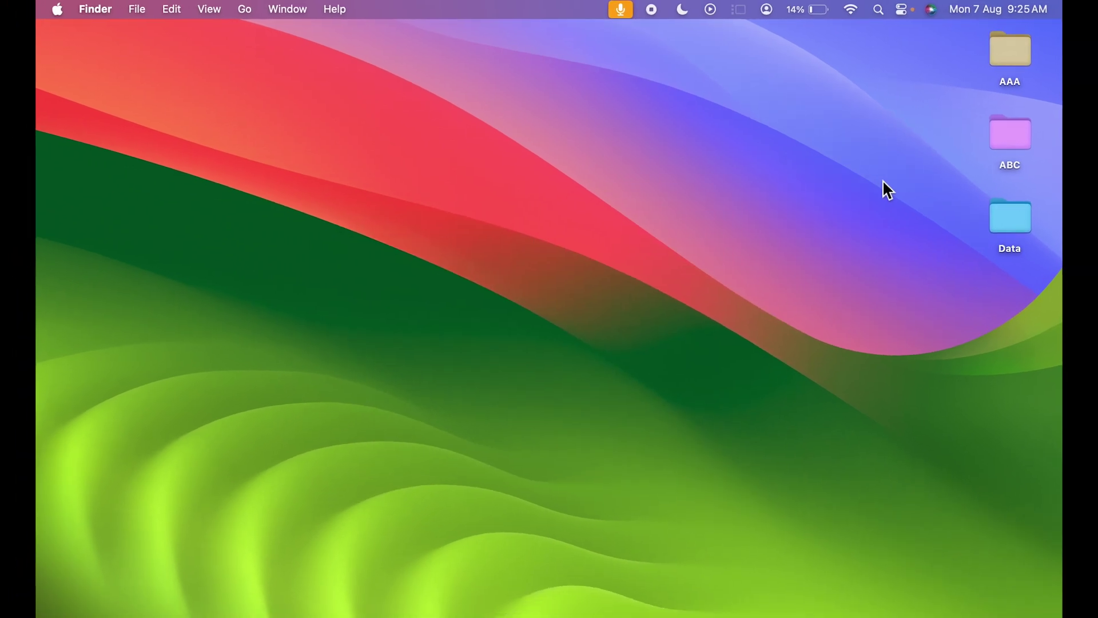